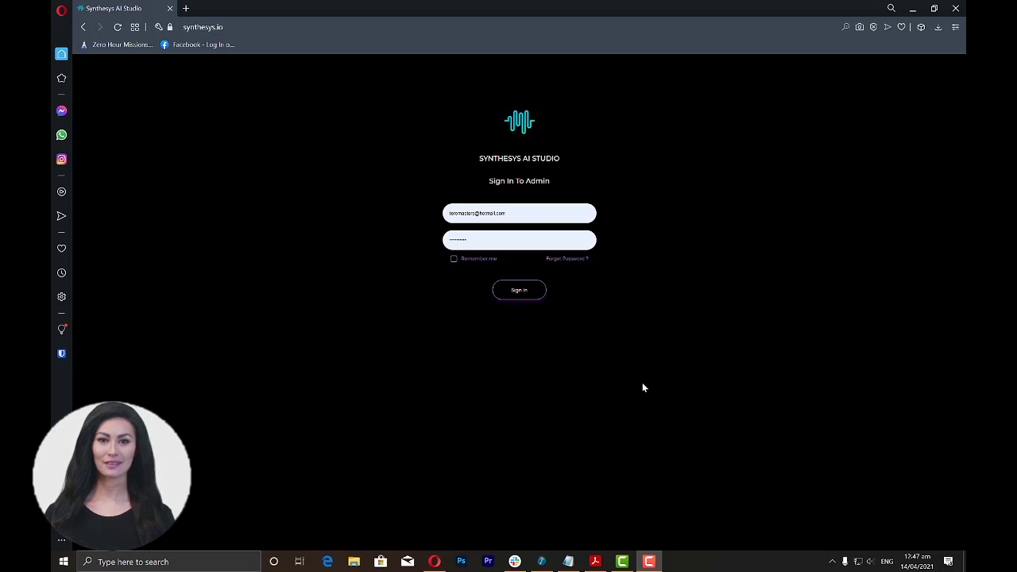
Step: Sign in to the Synthesys AI Studio admin account with the saved credentials
{"action": "left_click", "coordinate": [525, 294]}
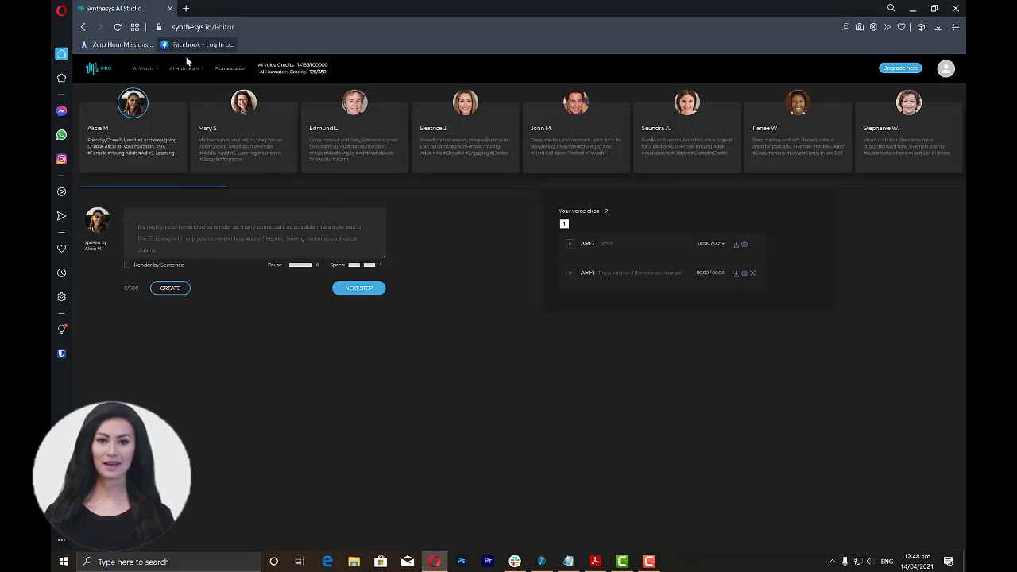
Step: Open the Select Your Humatar gallery from AI Humans and preview the Emma #1 humatar
{"action": "mouse_move", "coordinate": [187, 70]}
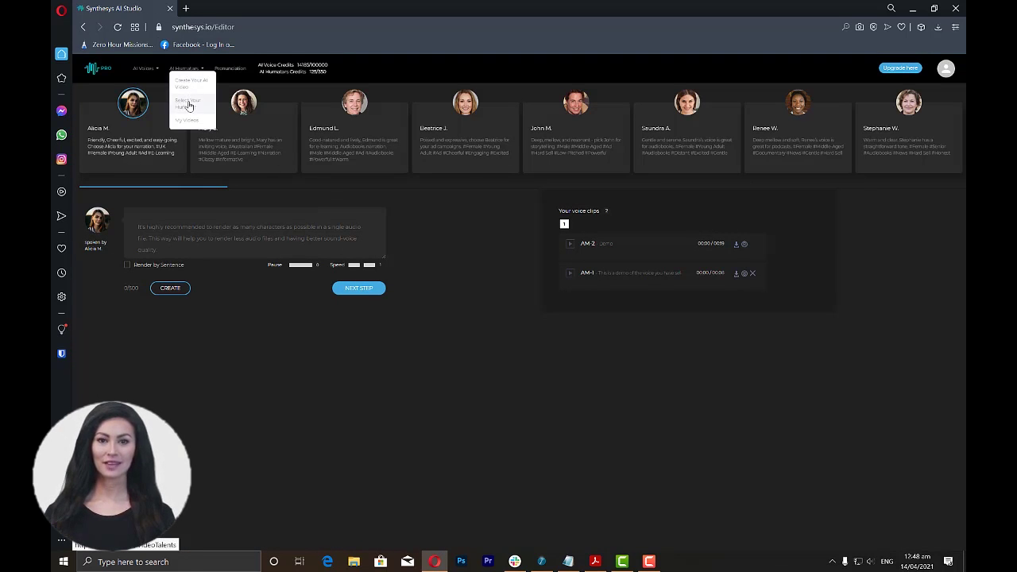
{"action": "left_click", "coordinate": [190, 103]}
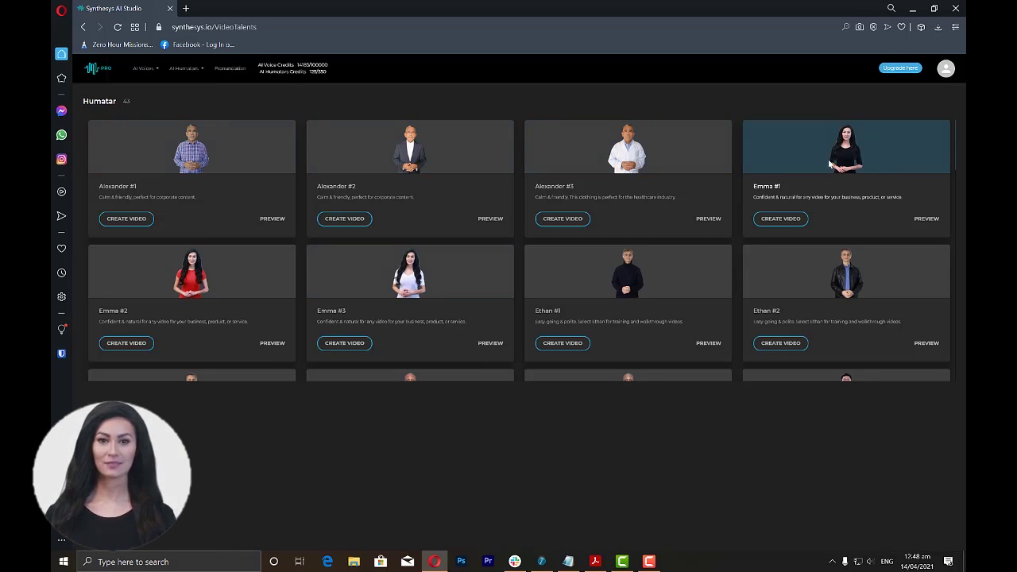
{"action": "left_click", "coordinate": [922, 220]}
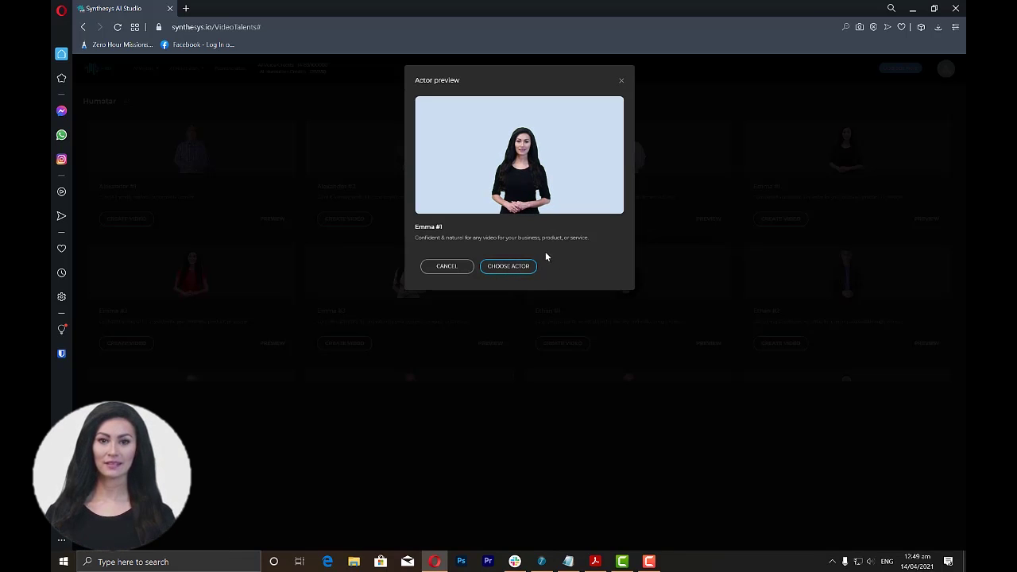
Step: Choose Emma #1 as the actor and enter 'Demo video' as the video title
{"action": "left_click", "coordinate": [519, 270]}
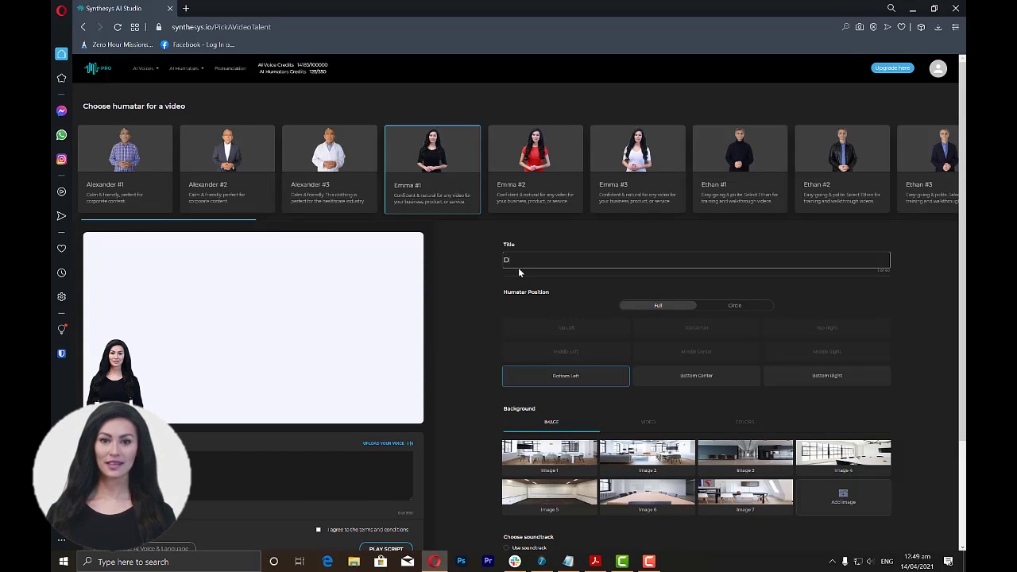
{"action": "type", "text": "Demo video"}
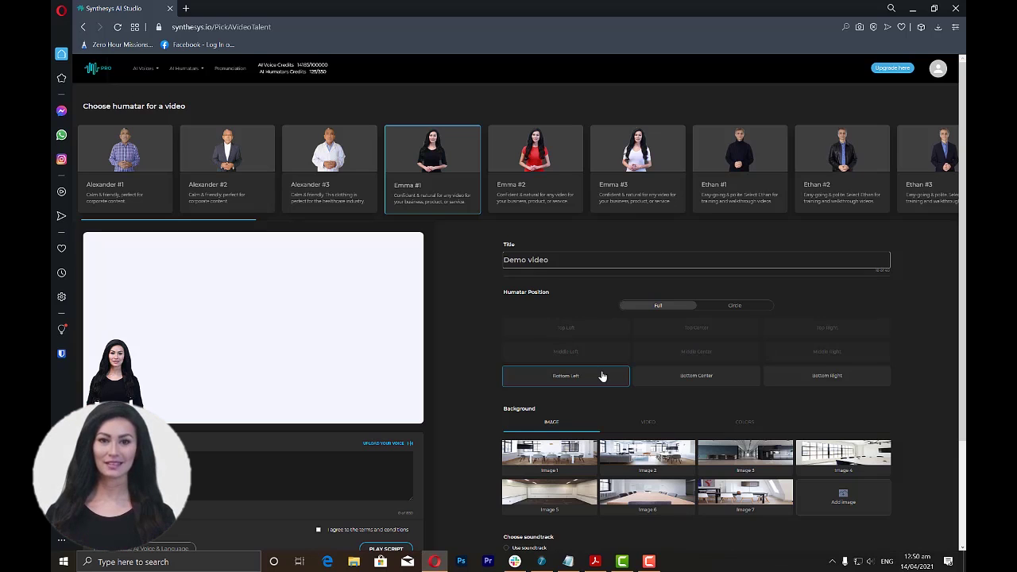
Step: Compare Full and Circle humatar modes, placing the full-body Emma at bottom centre, then bottom right
{"action": "left_click", "coordinate": [647, 309]}
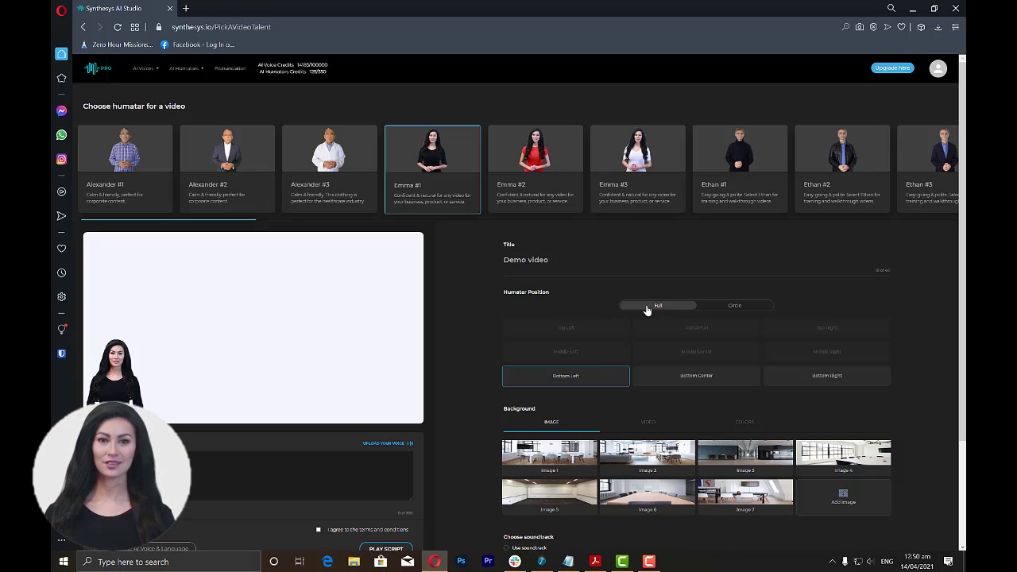
{"action": "left_click", "coordinate": [719, 311]}
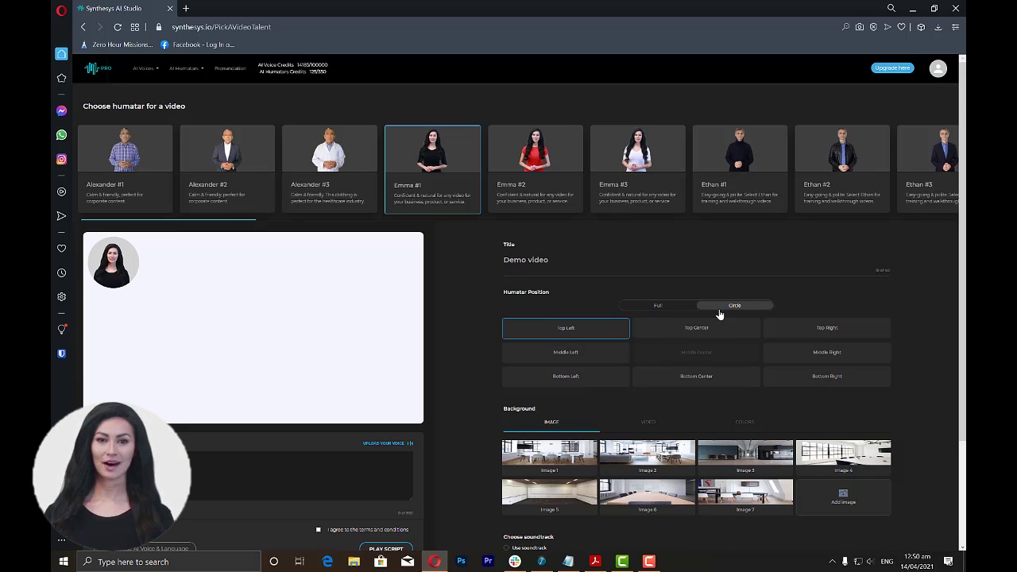
{"action": "left_click", "coordinate": [660, 306]}
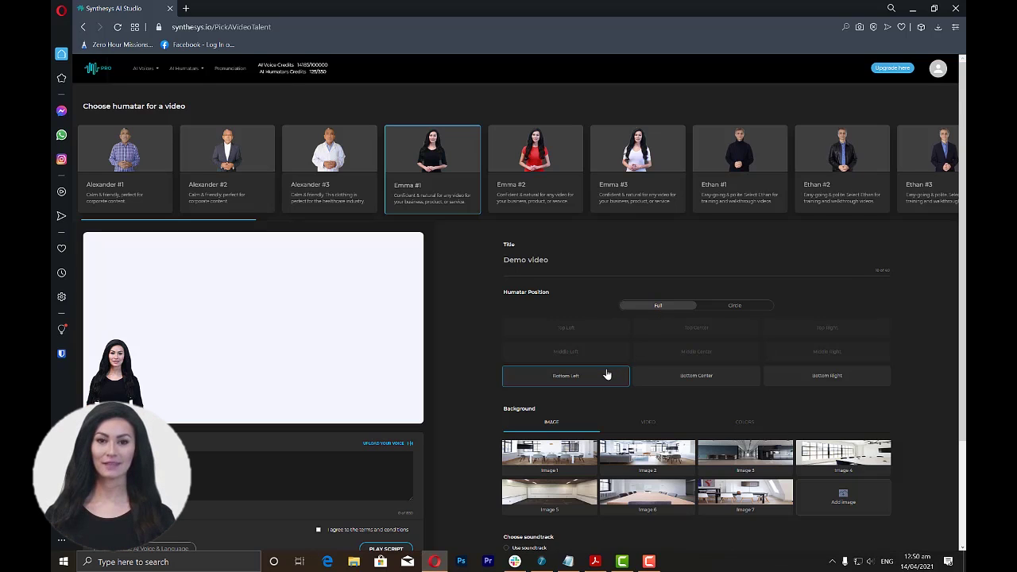
{"action": "left_click", "coordinate": [653, 379]}
{"action": "left_click", "coordinate": [795, 376]}
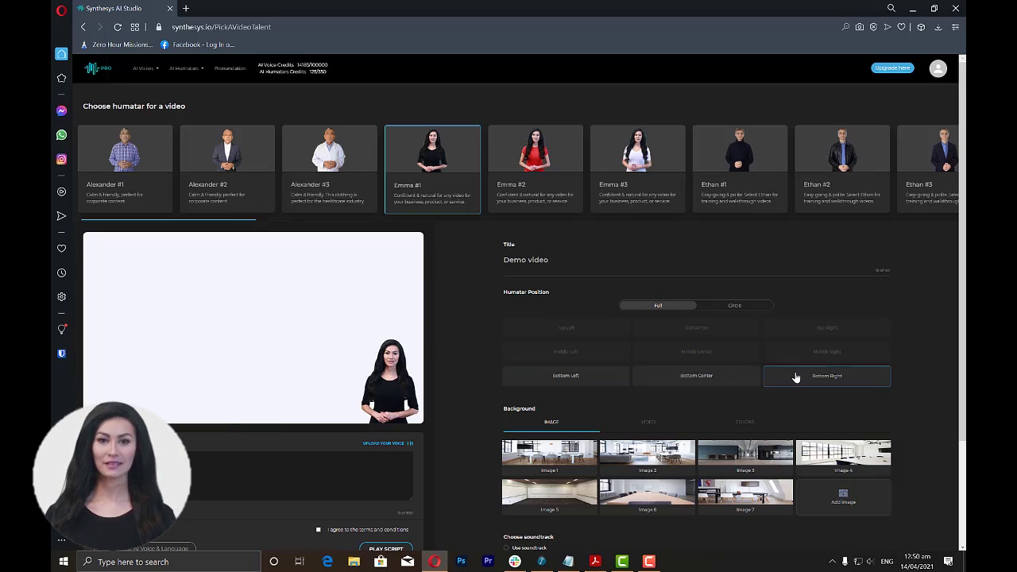
Step: Switch Emma to a circle and move it to top centre, then top right
{"action": "left_click", "coordinate": [736, 307]}
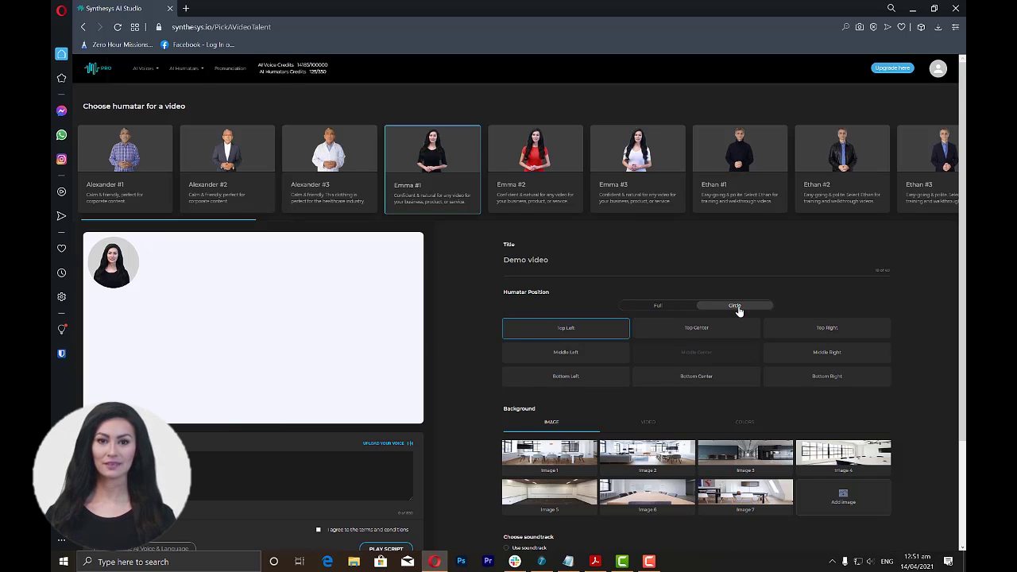
{"action": "left_click", "coordinate": [661, 332]}
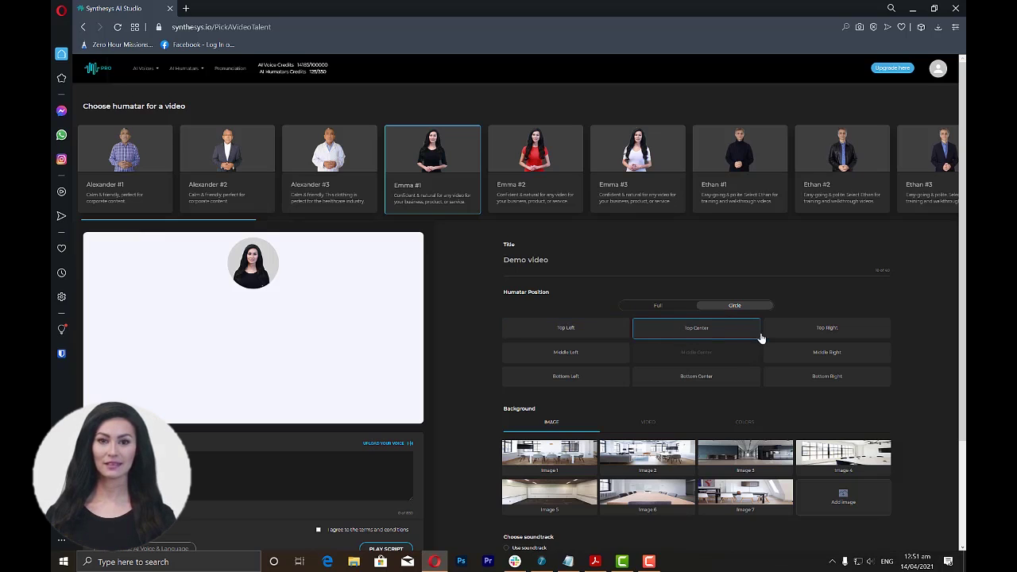
{"action": "left_click", "coordinate": [768, 336]}
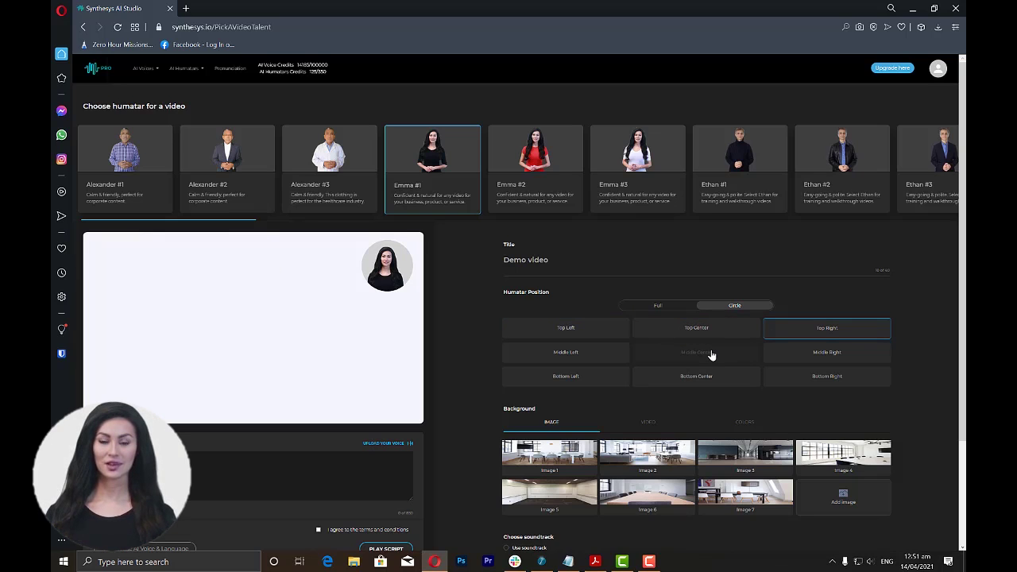
Step: Move Emma's circle to Bottom Left and browse the IMAGE, VIDEO and COLORS backgrounds, ending on IMAGE
{"action": "left_click", "coordinate": [598, 379]}
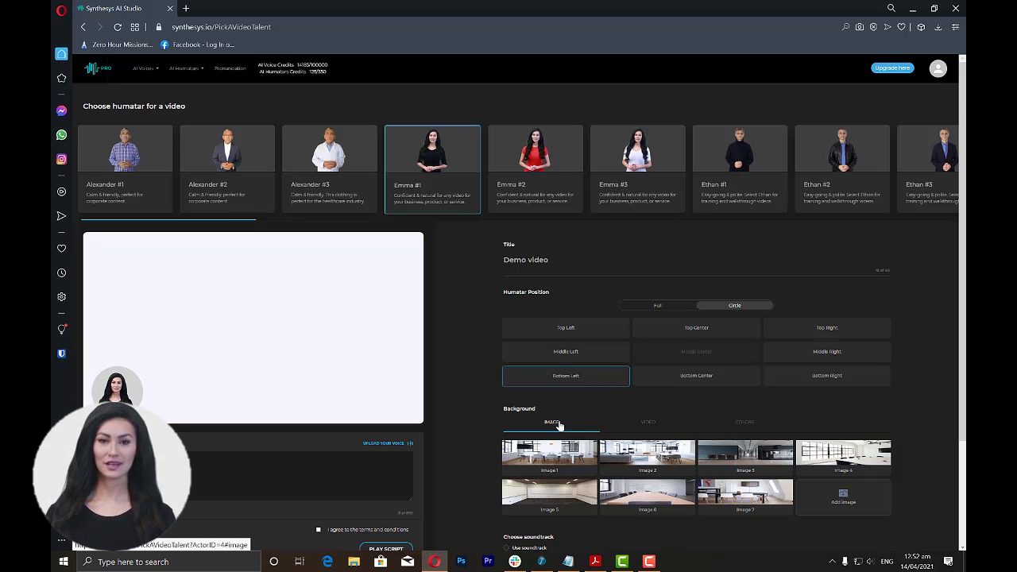
{"action": "left_click", "coordinate": [648, 425]}
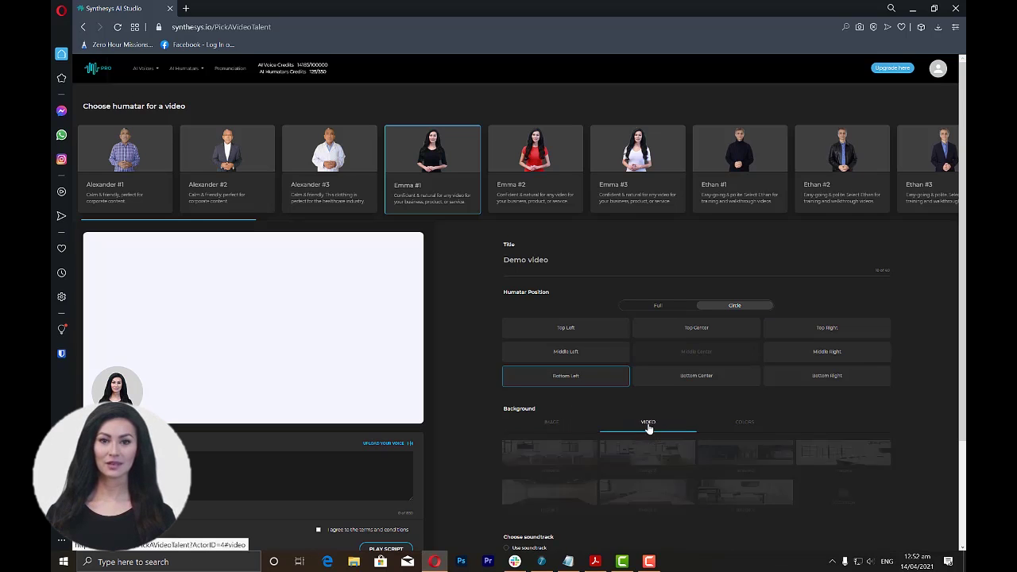
{"action": "left_click", "coordinate": [735, 424]}
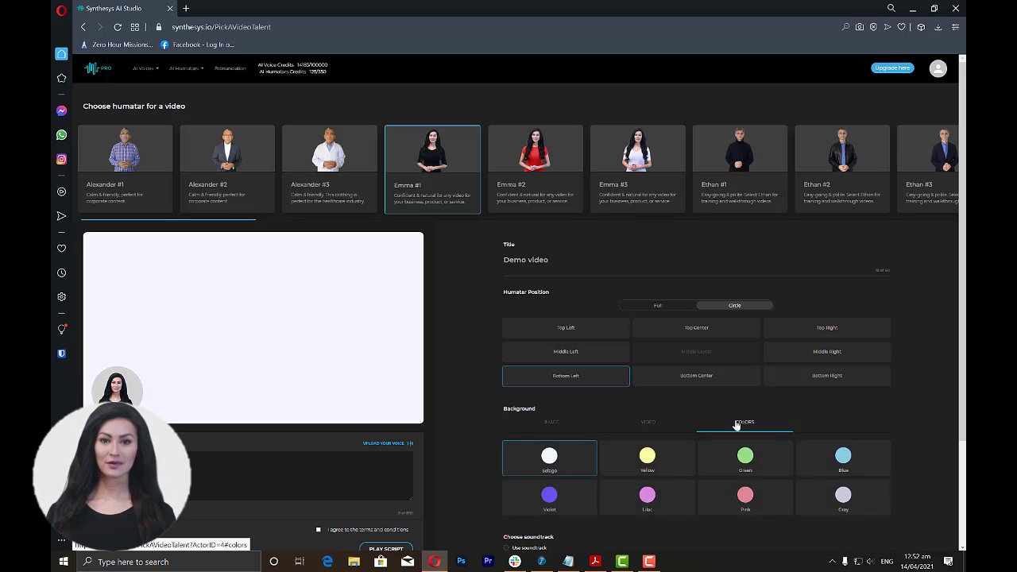
{"action": "left_click", "coordinate": [566, 427]}
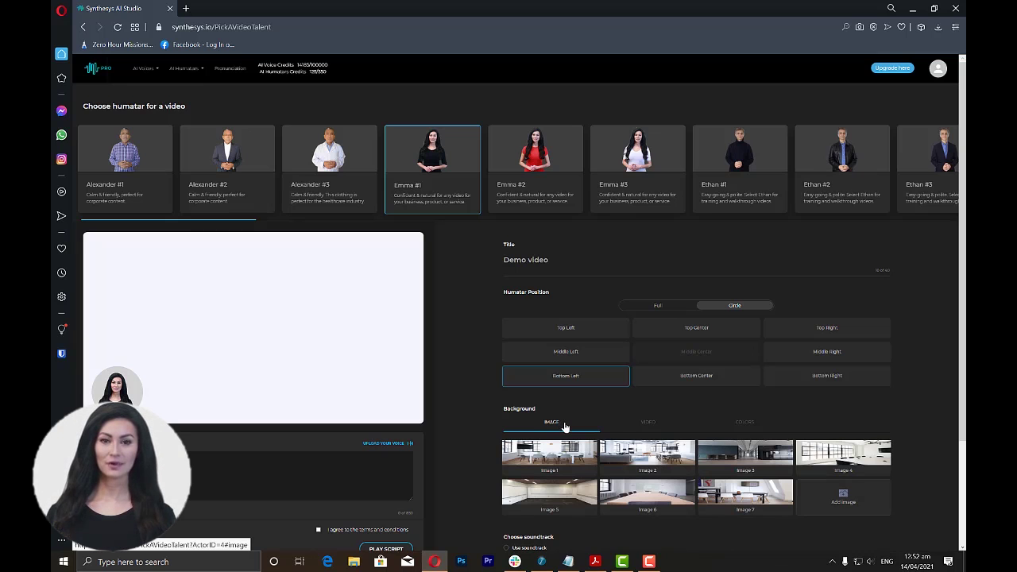
{"action": "left_click", "coordinate": [637, 428]}
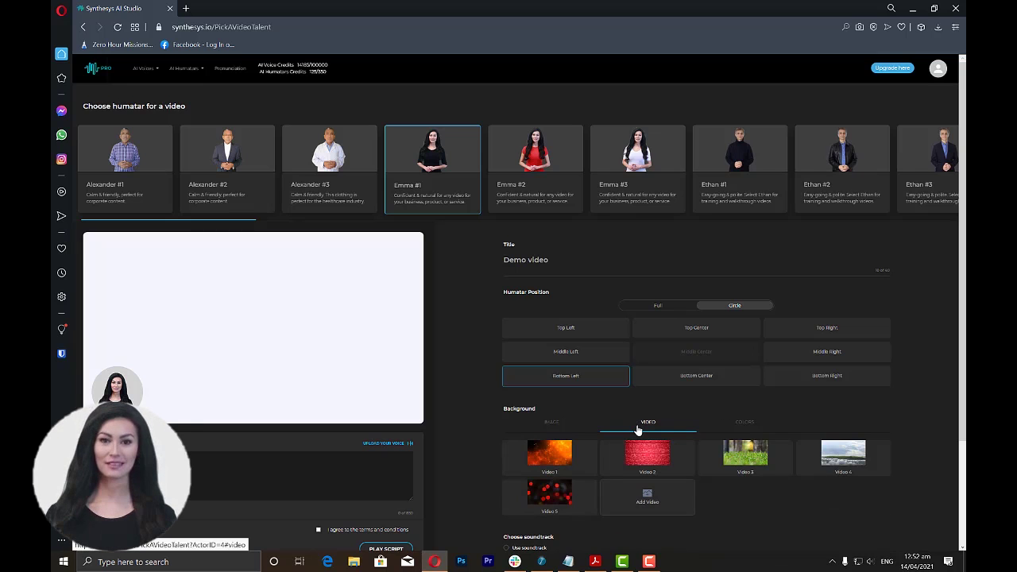
{"action": "left_click", "coordinate": [563, 427]}
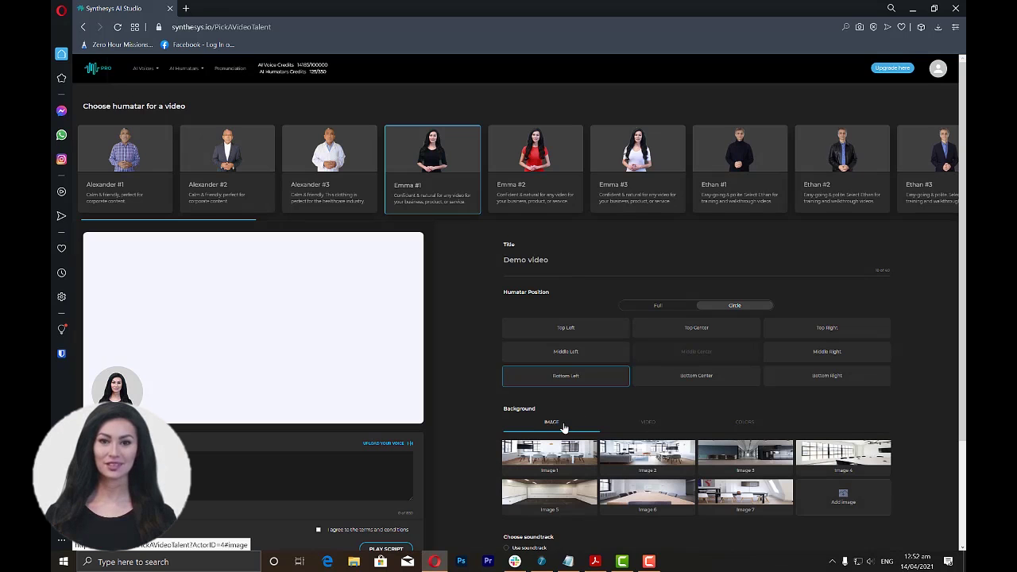
Step: Upload and crop image 4882066 as the blue particle background, leaving the Add Video panel unused
{"action": "left_click", "coordinate": [830, 499]}
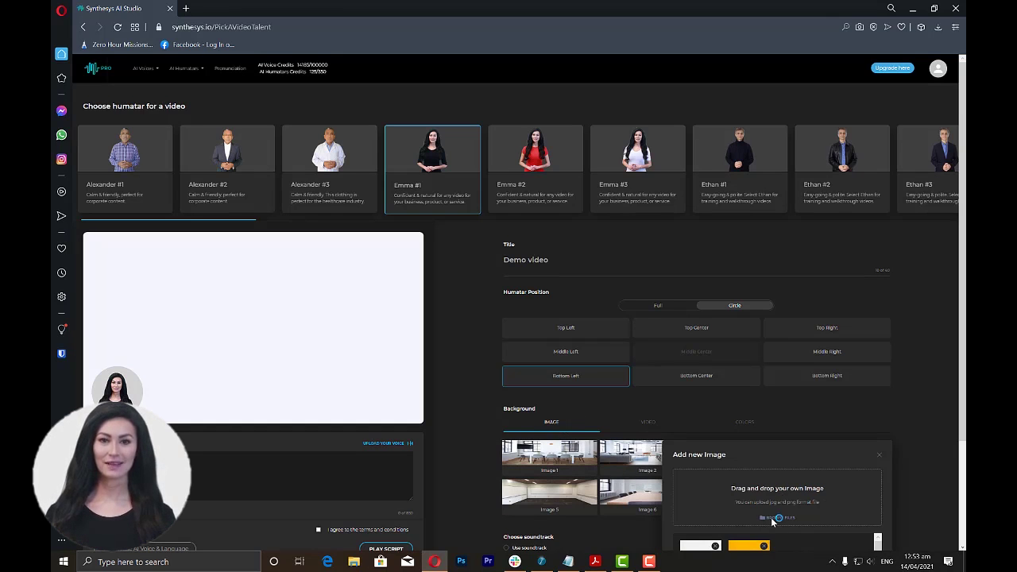
{"action": "left_click", "coordinate": [773, 519]}
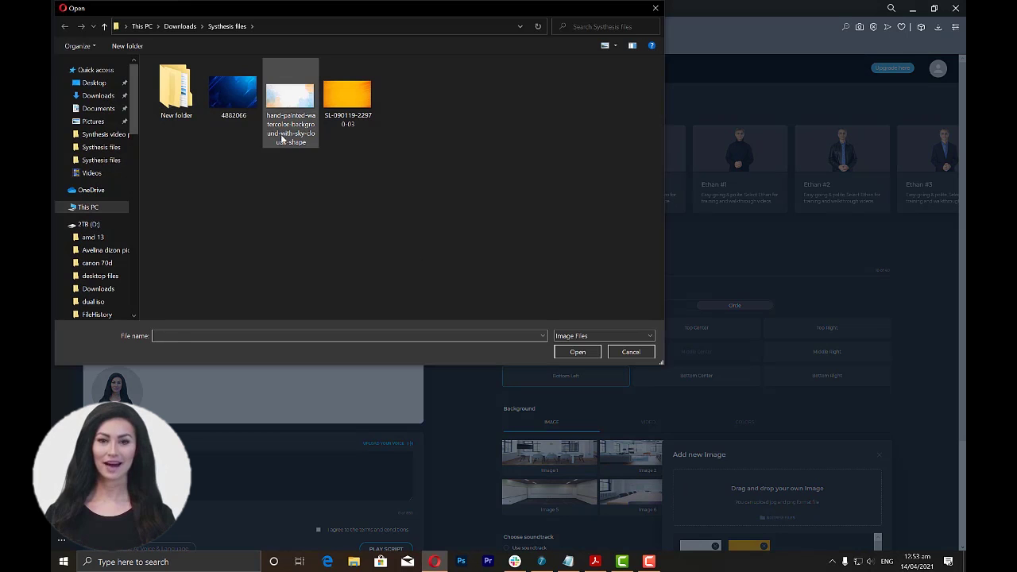
{"action": "left_click", "coordinate": [233, 93]}
{"action": "left_click", "coordinate": [588, 352]}
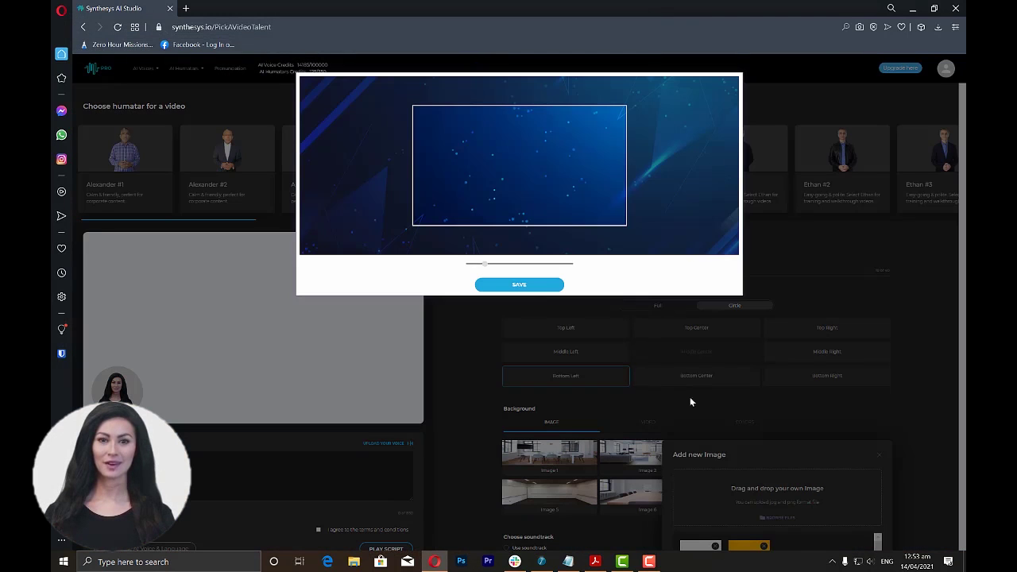
{"action": "left_click", "coordinate": [527, 288]}
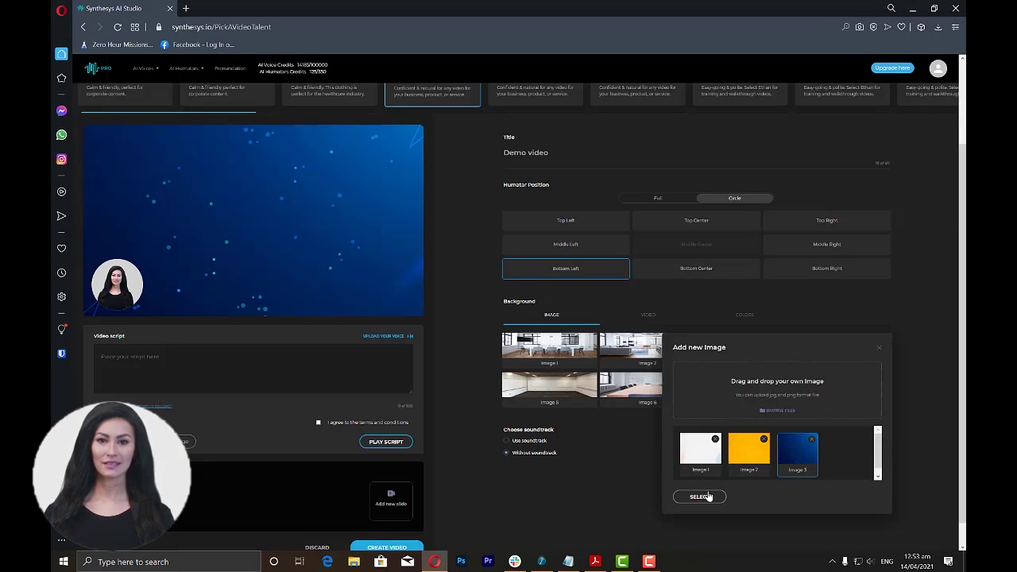
{"action": "left_click", "coordinate": [705, 496]}
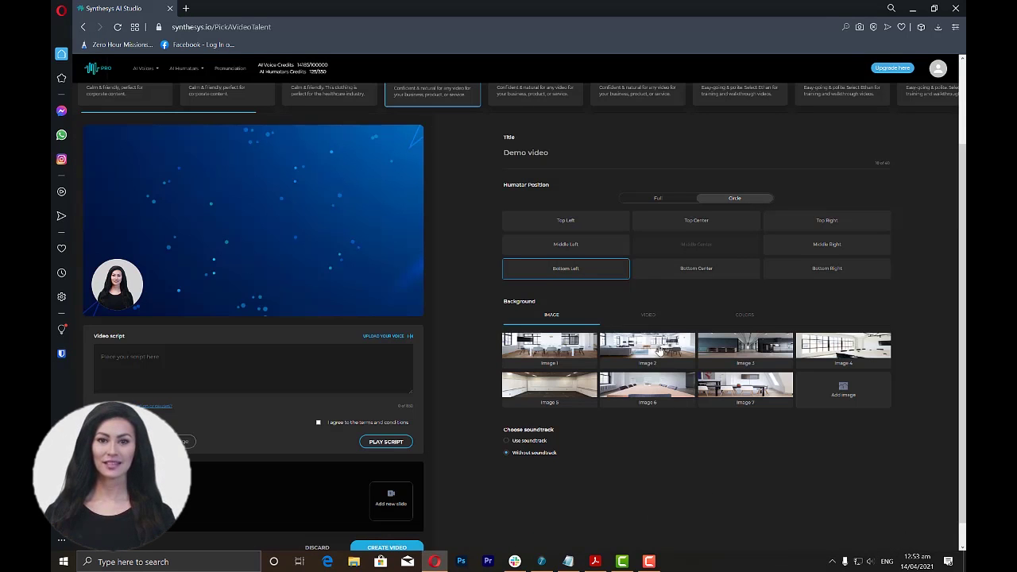
{"action": "left_click", "coordinate": [644, 318]}
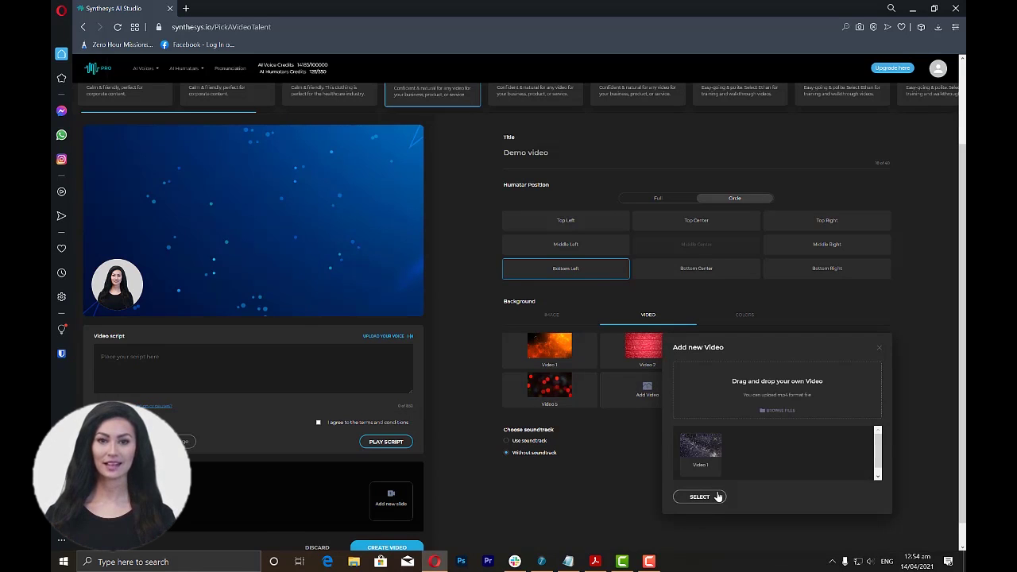
{"action": "left_click", "coordinate": [880, 350]}
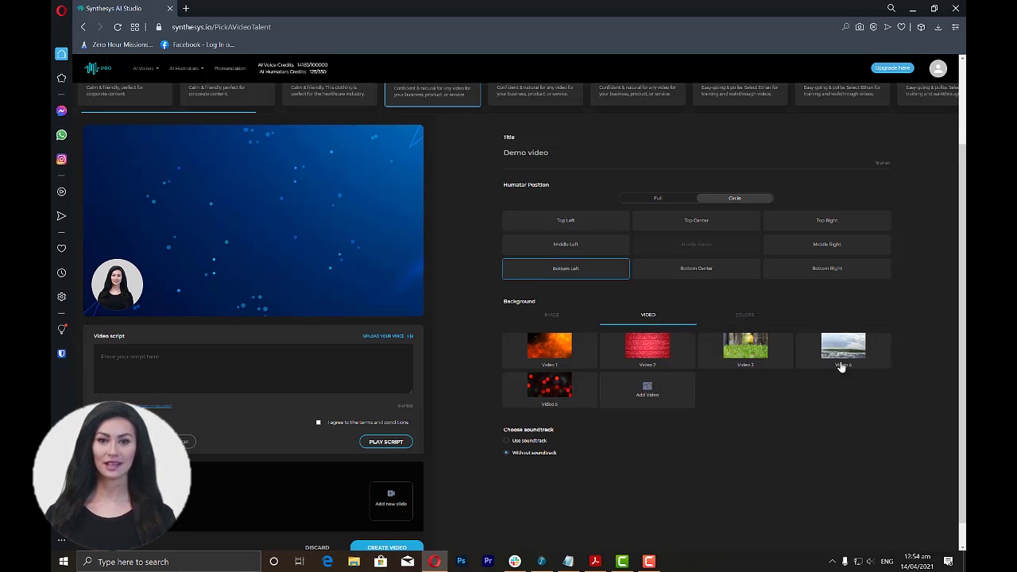
Step: Select Use soundtrack and pick the Inspiration track
{"action": "left_click", "coordinate": [507, 440]}
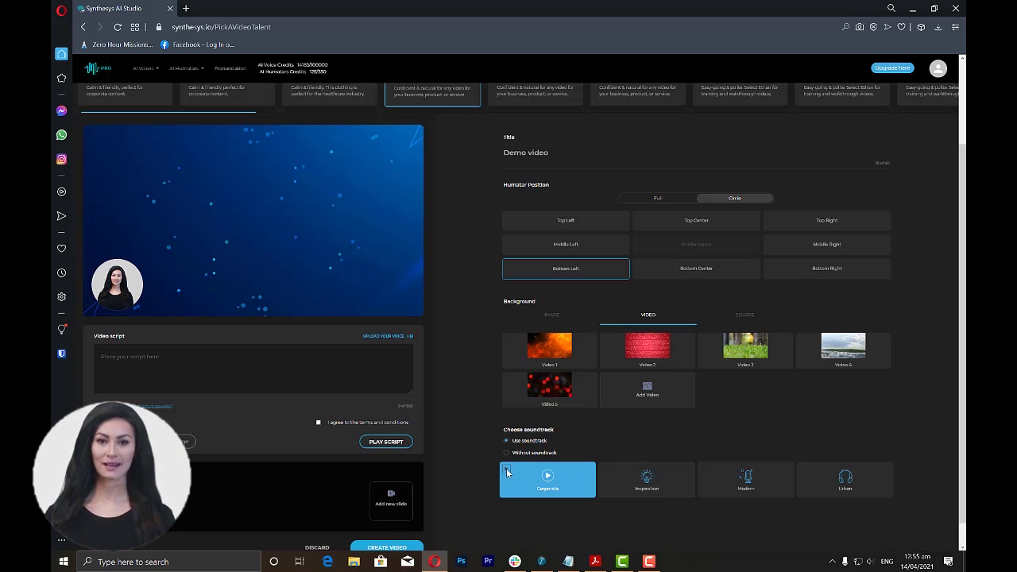
{"action": "left_click", "coordinate": [605, 475]}
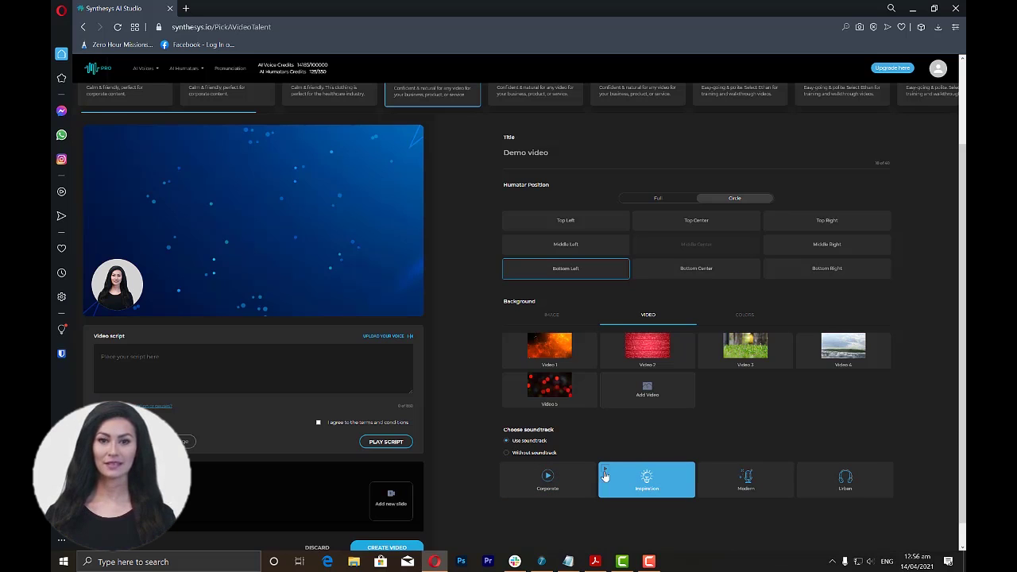
Step: Copy the demo-voice sentence from the Notepad note and paste it into the Video script box
{"action": "left_click", "coordinate": [297, 359]}
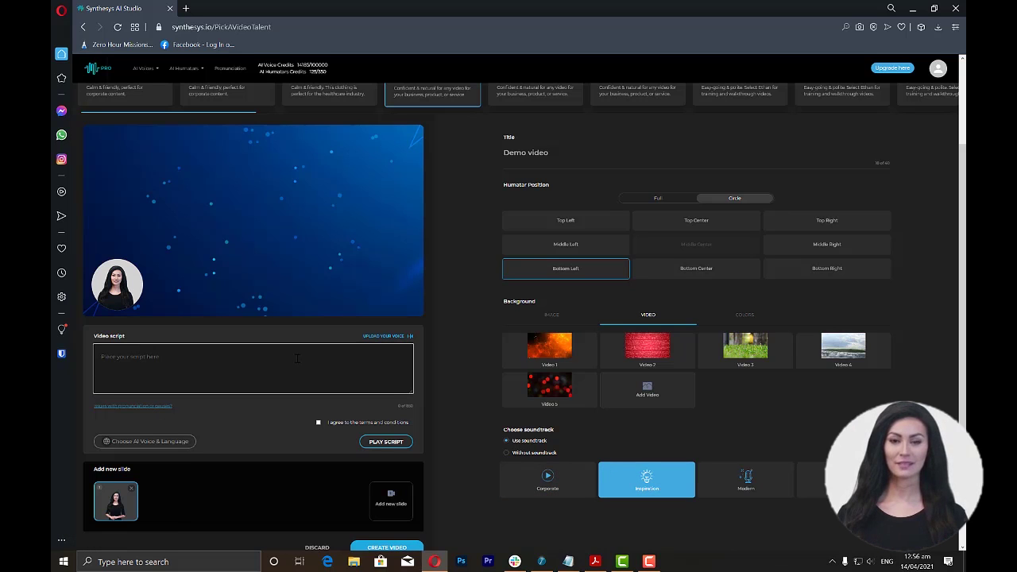
{"action": "left_click", "coordinate": [568, 561]}
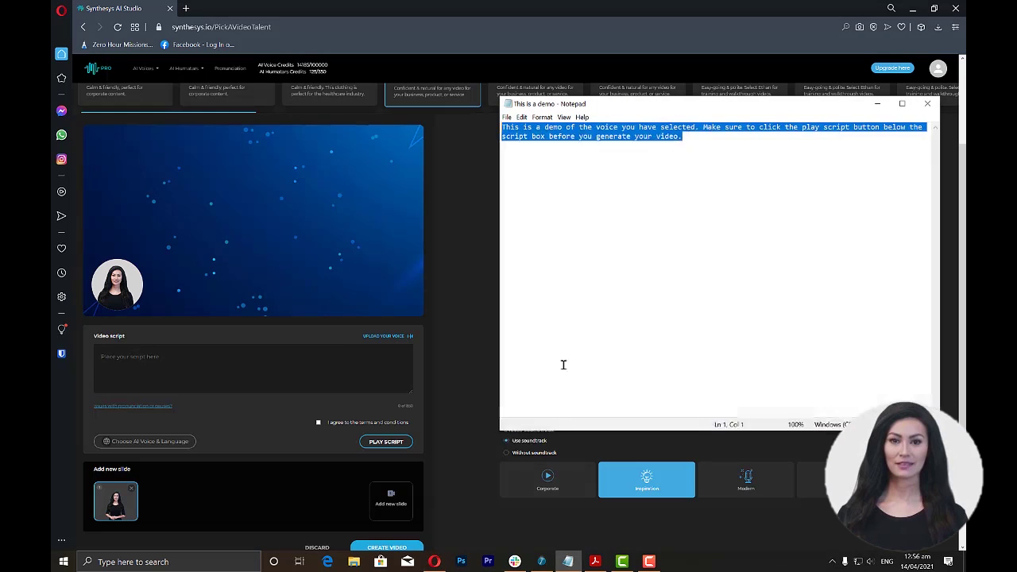
{"action": "right_click", "coordinate": [572, 127]}
{"action": "left_click", "coordinate": [597, 158]}
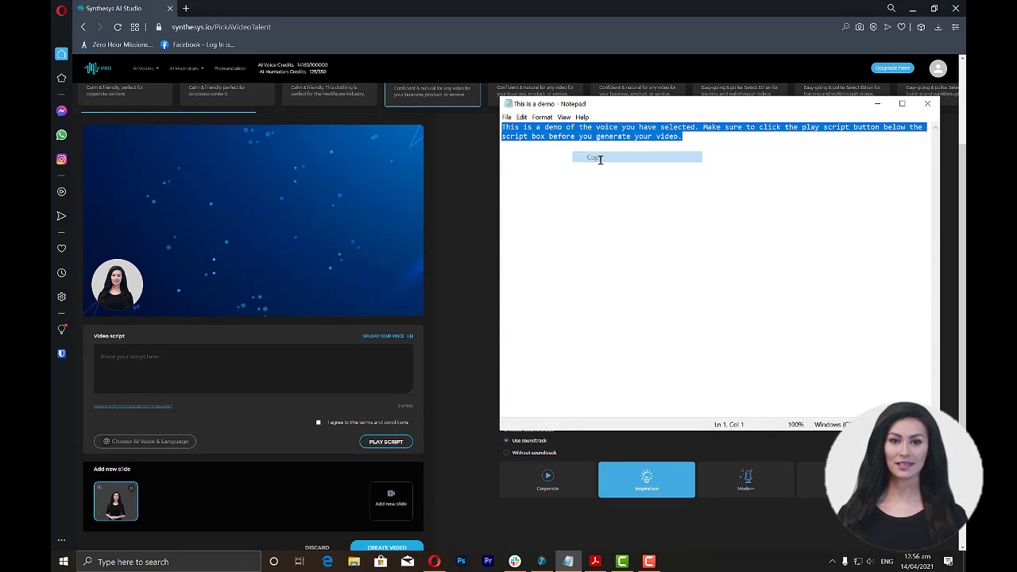
{"action": "left_click", "coordinate": [260, 359]}
{"action": "right_click", "coordinate": [261, 362]}
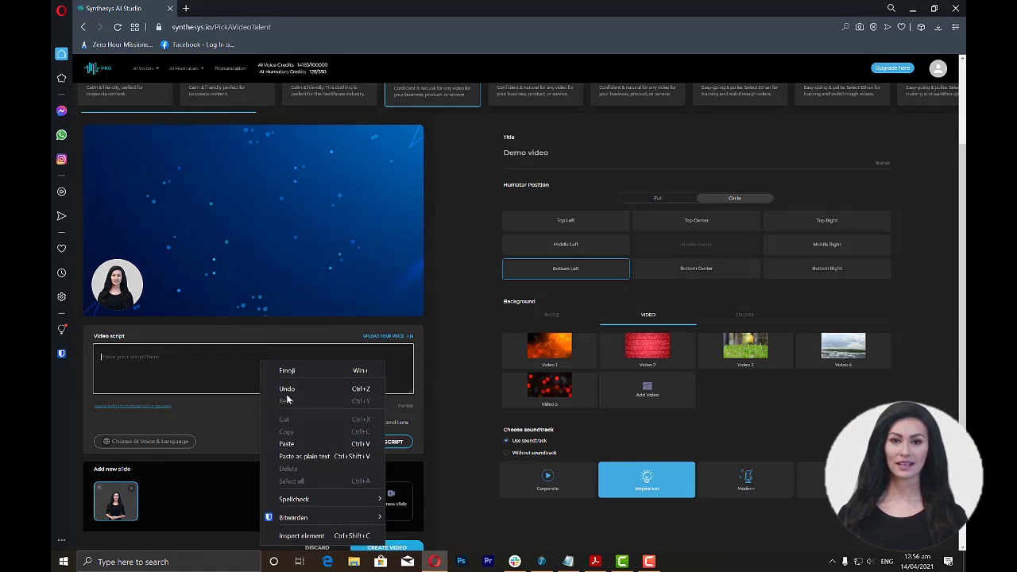
{"action": "left_click", "coordinate": [287, 444]}
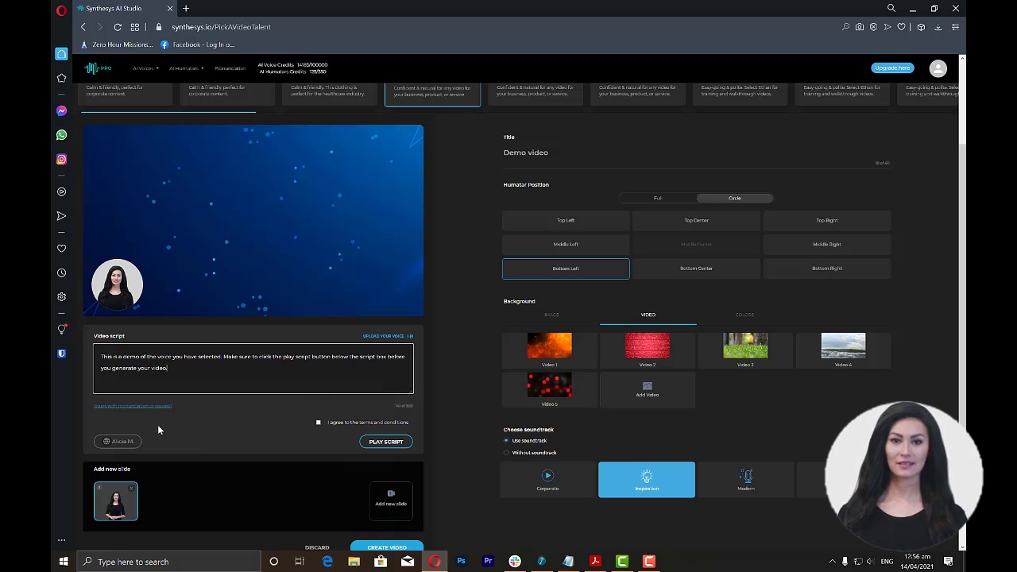
{"action": "left_click", "coordinate": [136, 443]}
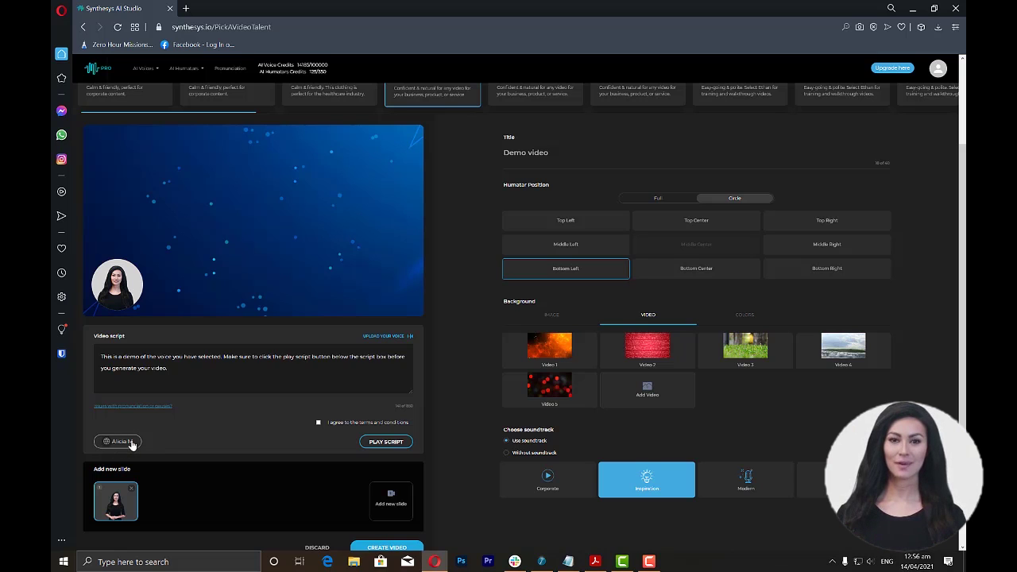
Step: Select the deep, mellow, middle-aged female podcast/documentary voice as the narrator
{"action": "left_click", "coordinate": [132, 444]}
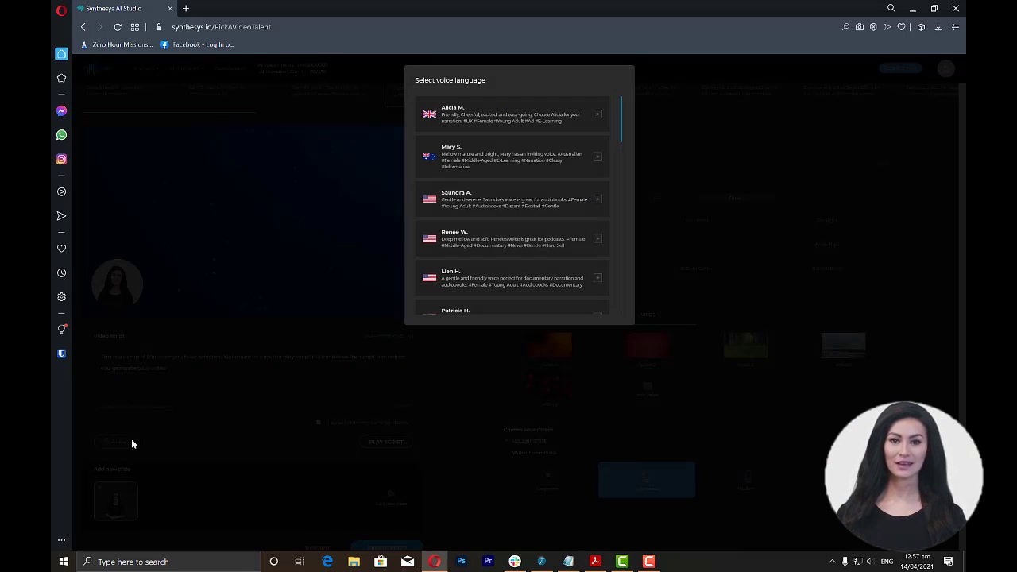
{"action": "left_click", "coordinate": [523, 239]}
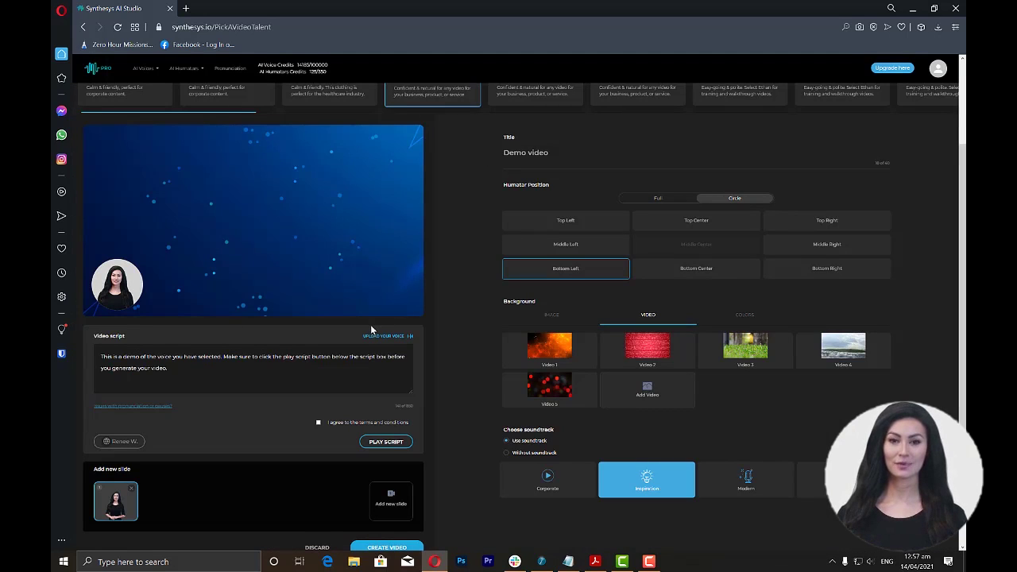
{"action": "left_click", "coordinate": [126, 443]}
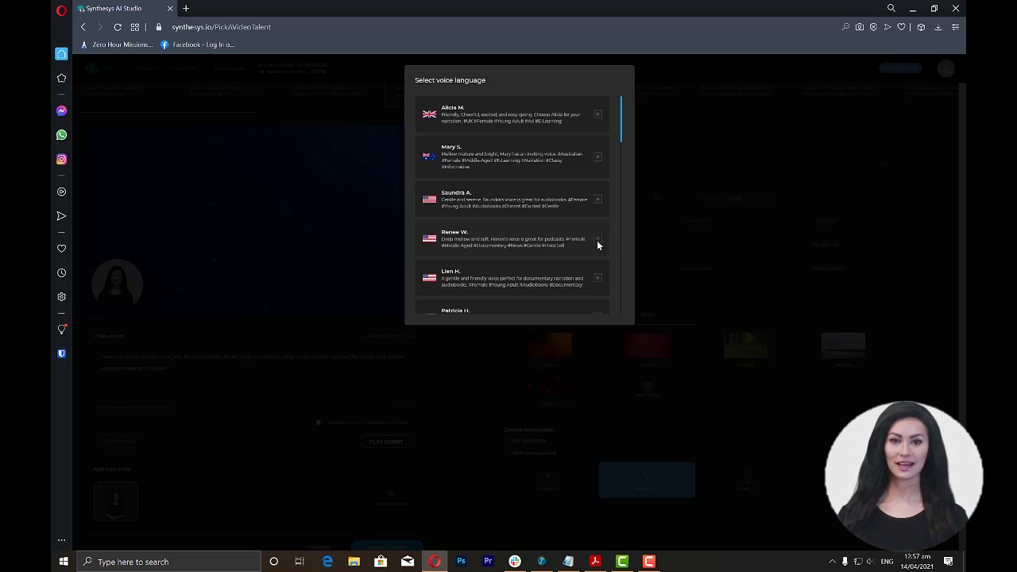
Step: Keep the deep mellow voice, agree to the terms and conditions, and play the script preview
{"action": "left_click", "coordinate": [531, 242]}
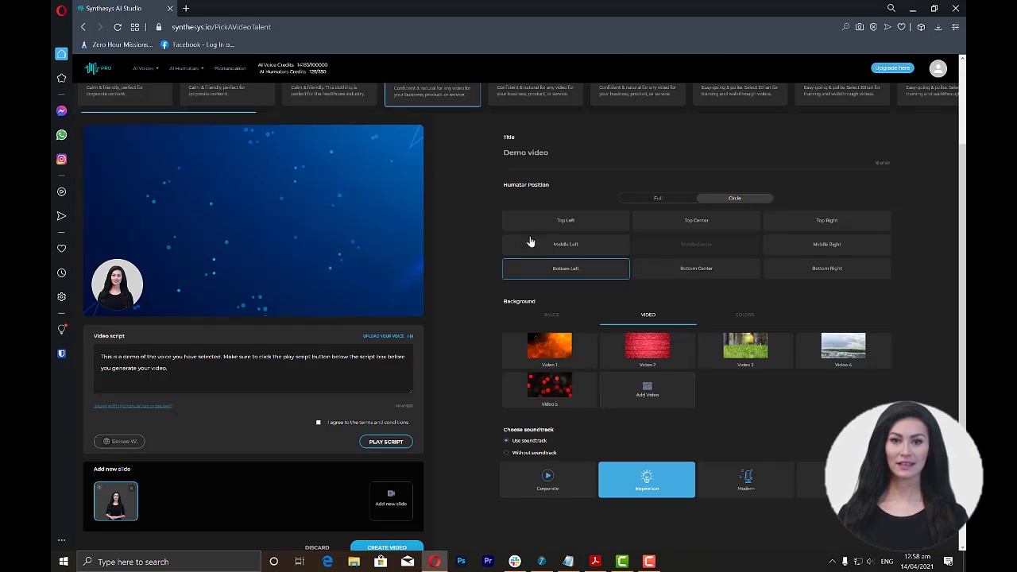
{"action": "left_click", "coordinate": [386, 442]}
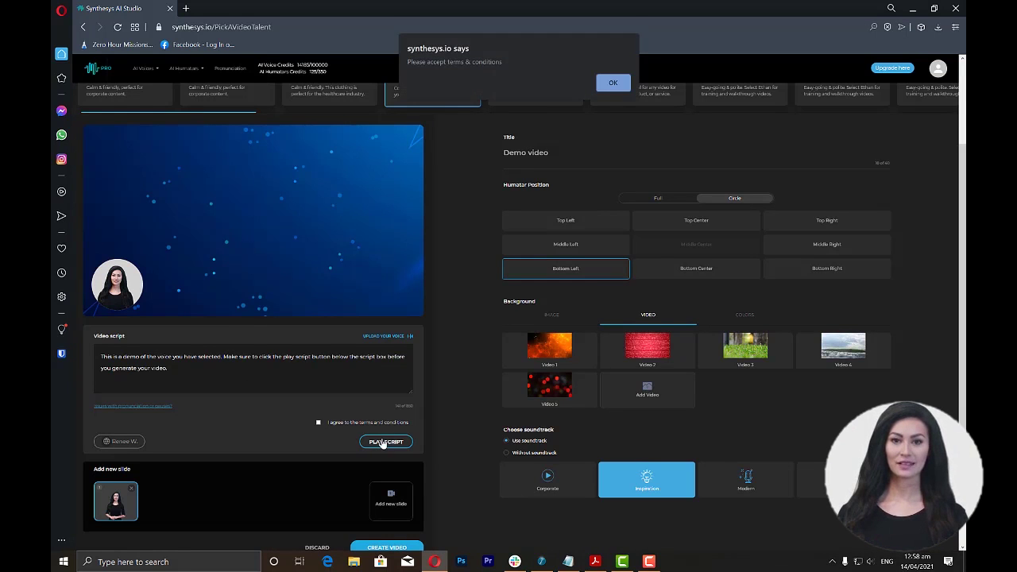
{"action": "left_click", "coordinate": [611, 85]}
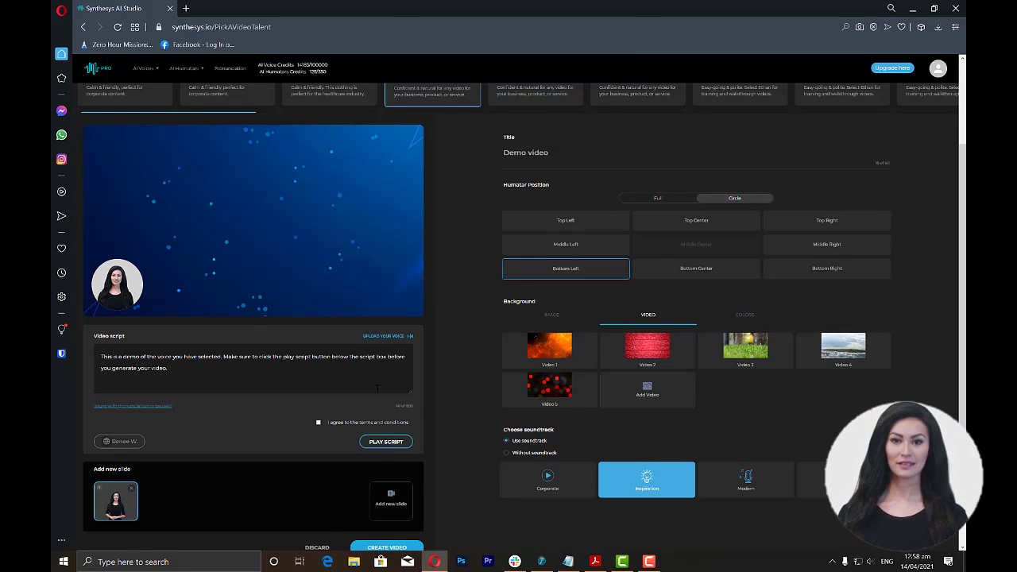
{"action": "left_click", "coordinate": [318, 422]}
{"action": "left_click", "coordinate": [665, 321]}
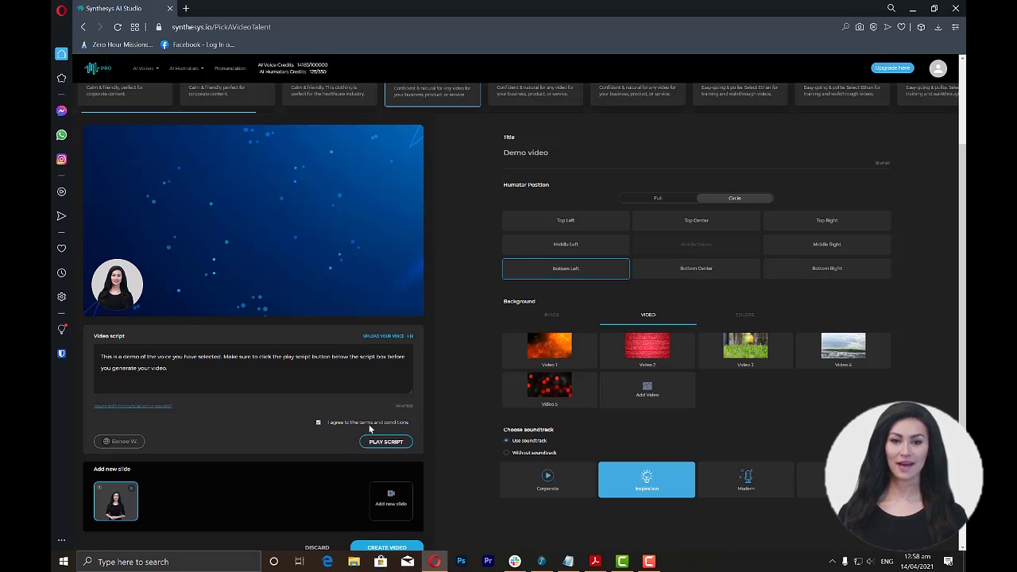
{"action": "left_click", "coordinate": [373, 443]}
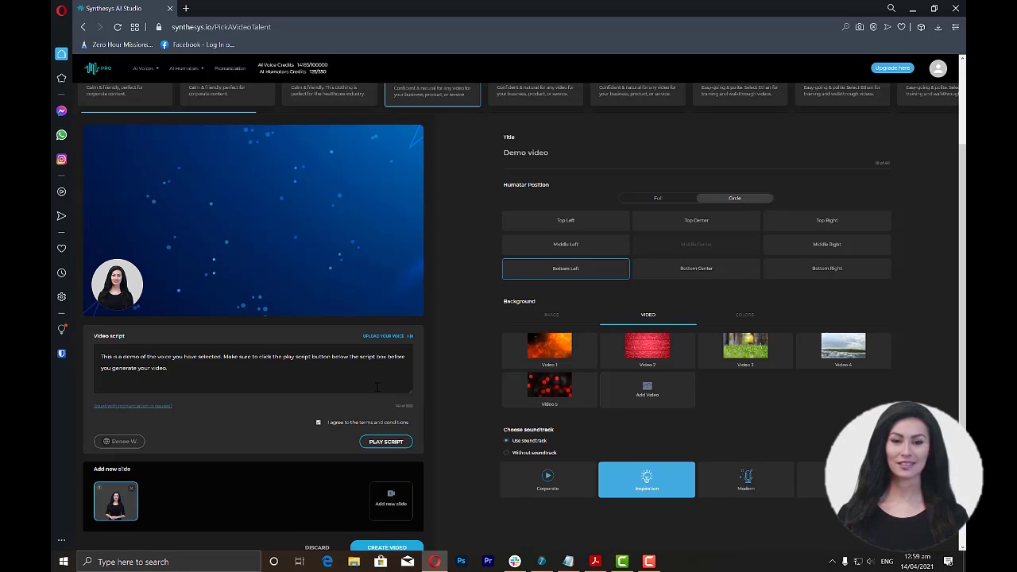
{"action": "left_click", "coordinate": [384, 442]}
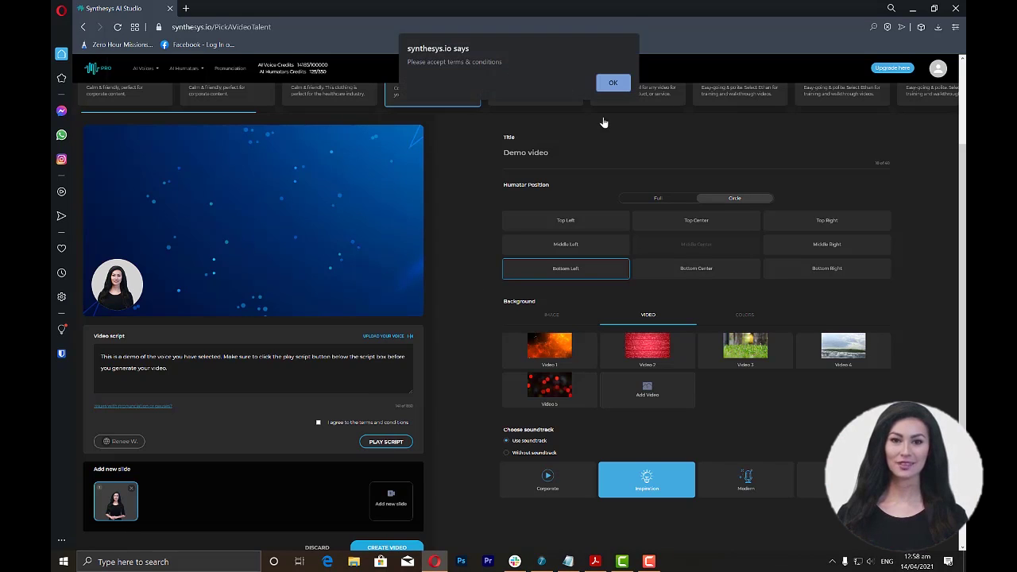
{"action": "left_click", "coordinate": [612, 86]}
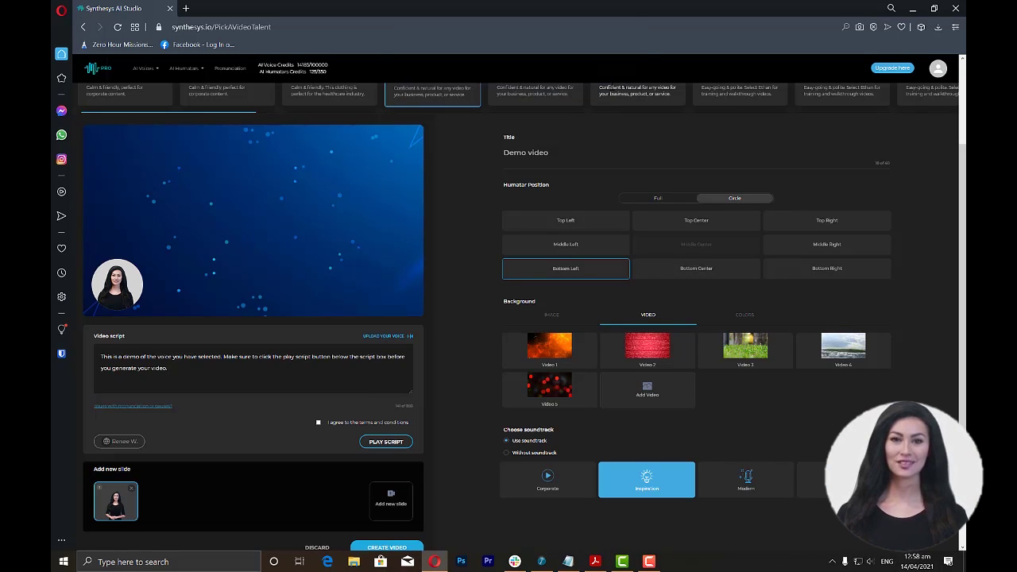
{"action": "left_click", "coordinate": [319, 422]}
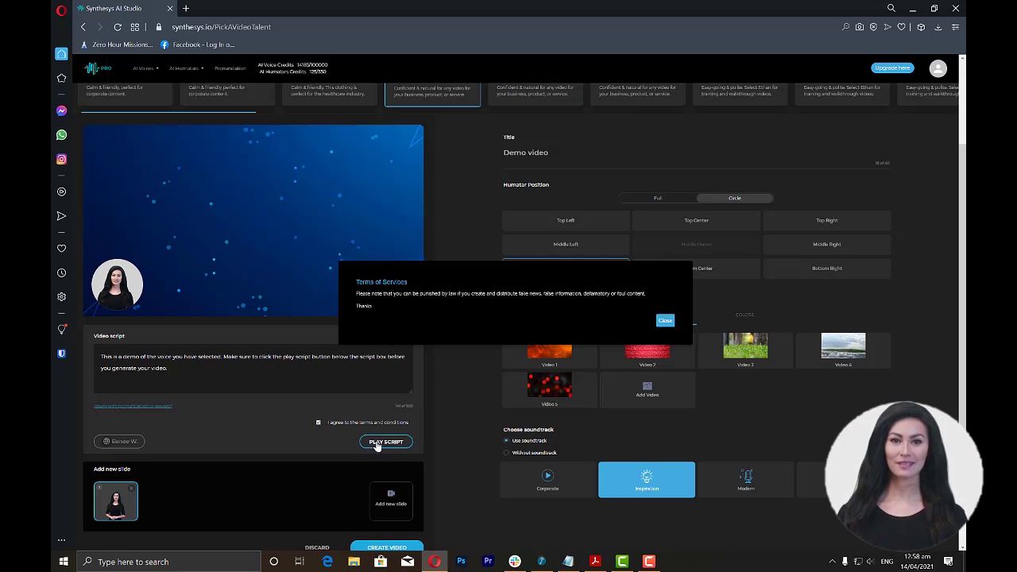
{"action": "left_click", "coordinate": [663, 321]}
{"action": "left_click", "coordinate": [368, 448]}
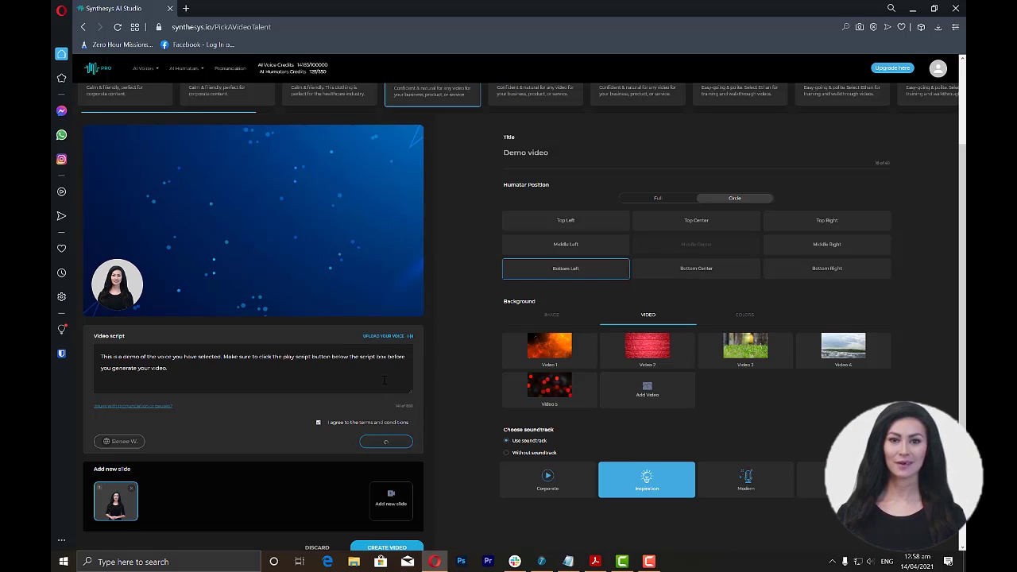
{"action": "scroll", "coordinate": [378, 387], "scroll_direction": "down", "scroll_amount": 1}
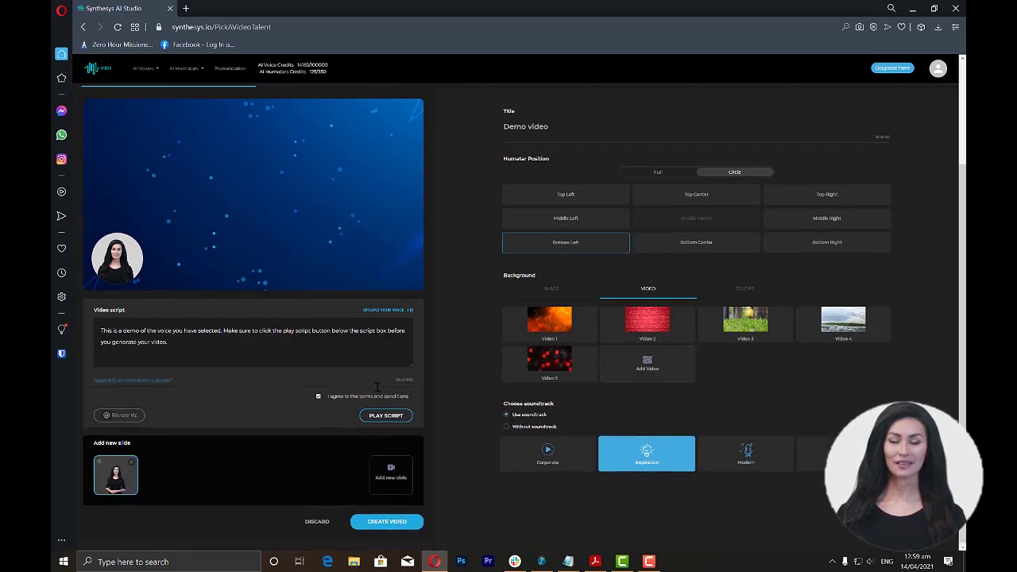
Step: Render the Demo video, then download it from the Videos list as Demo video.mp4
{"action": "left_click", "coordinate": [386, 522]}
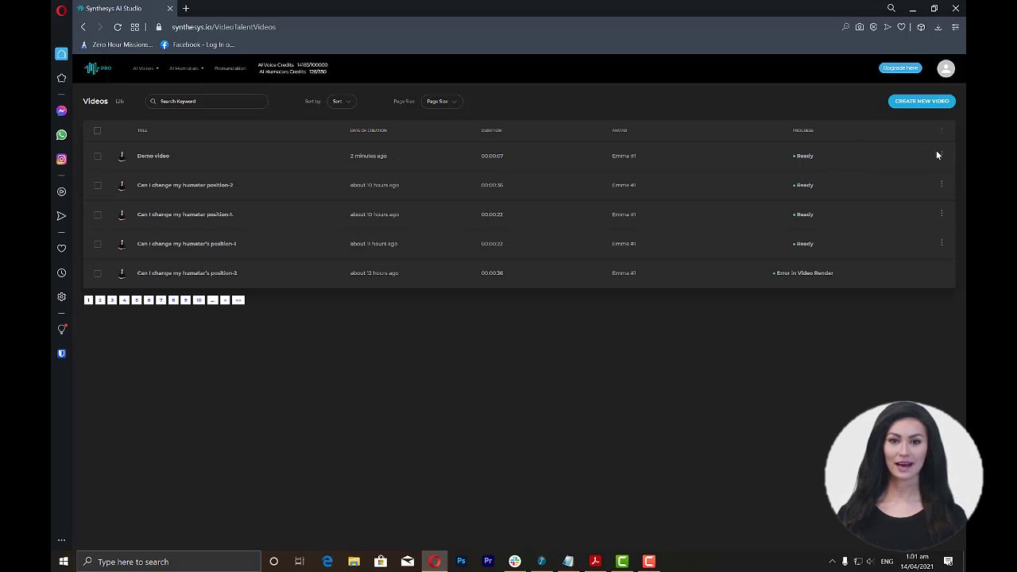
{"action": "left_click", "coordinate": [941, 157]}
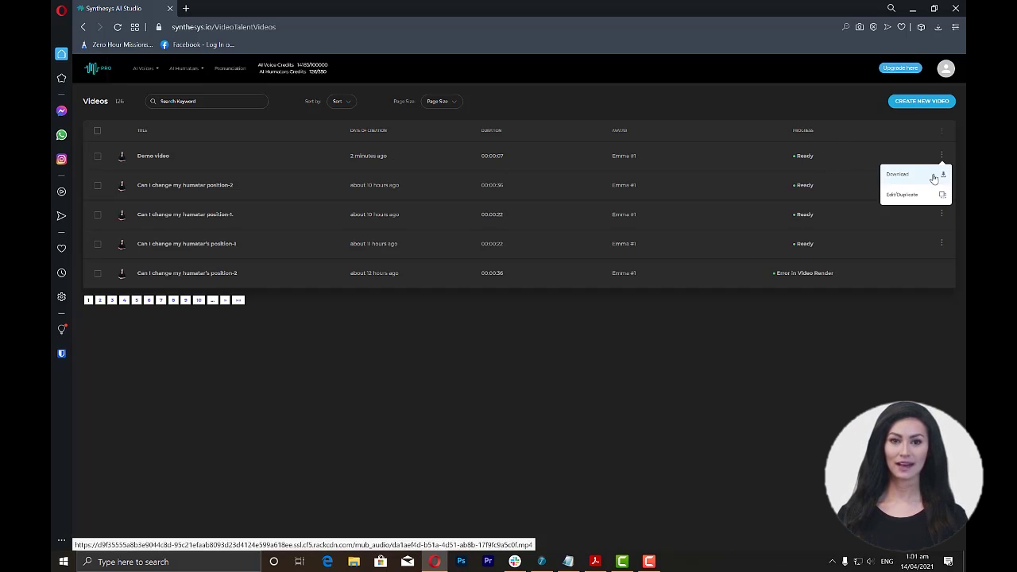
{"action": "left_click", "coordinate": [933, 180]}
{"action": "left_click", "coordinate": [941, 157]}
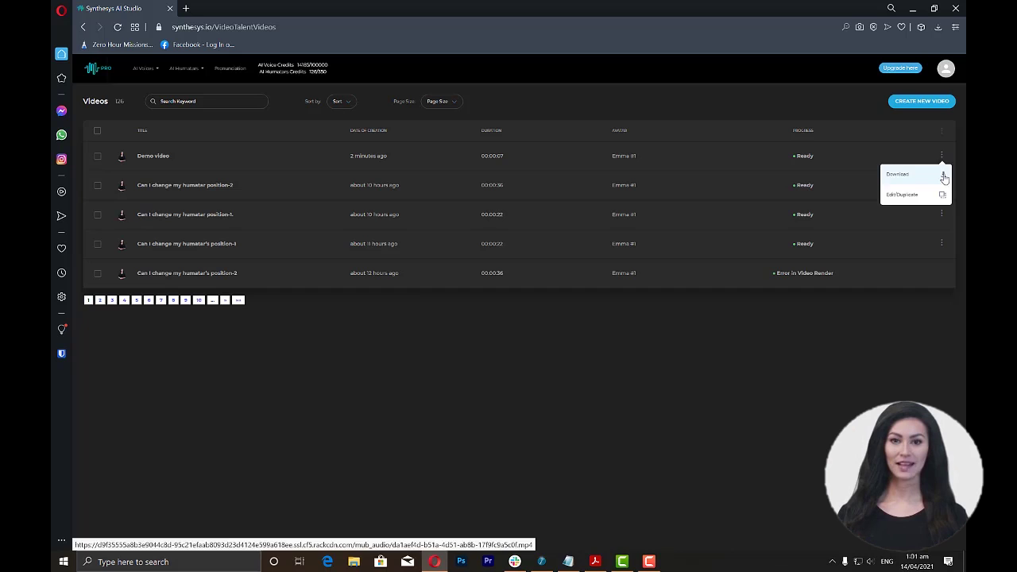
{"action": "left_click", "coordinate": [944, 180]}
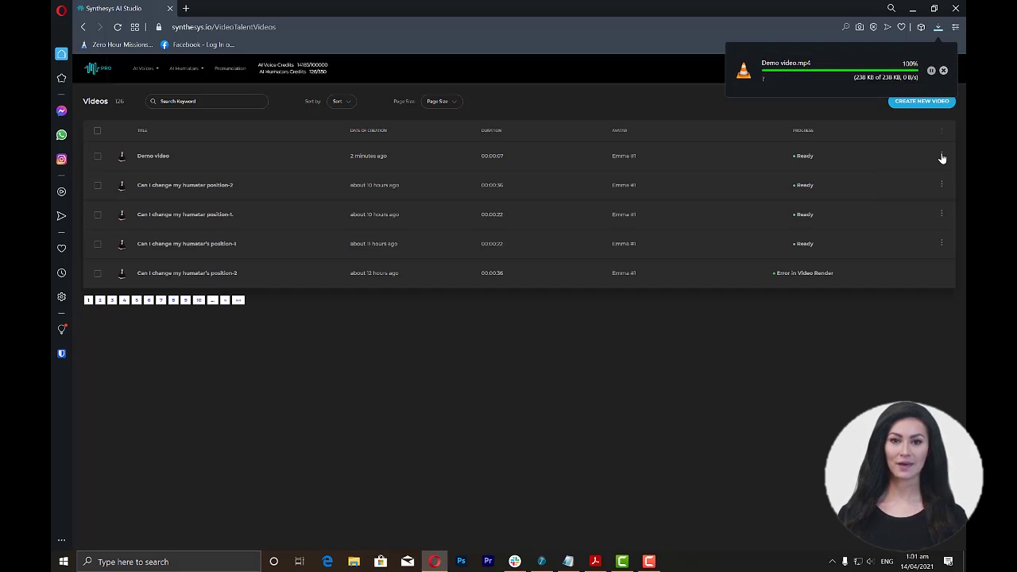